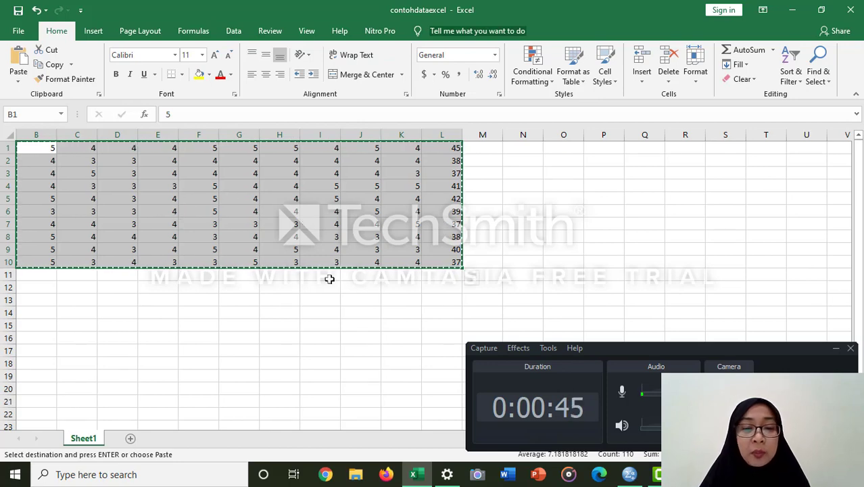
Switch to SPSS and paste the copied Excel block into cases 1 to 10 of VAR00001 through jam_kerja.
click(629, 474)
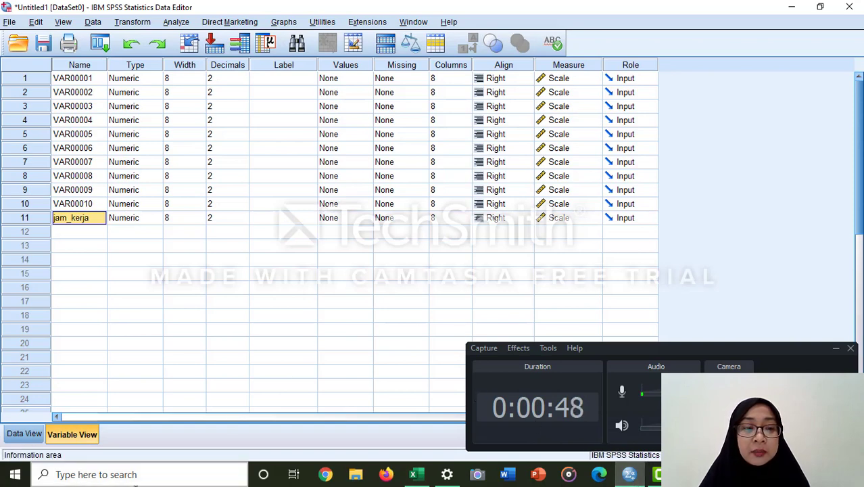
click(23, 434)
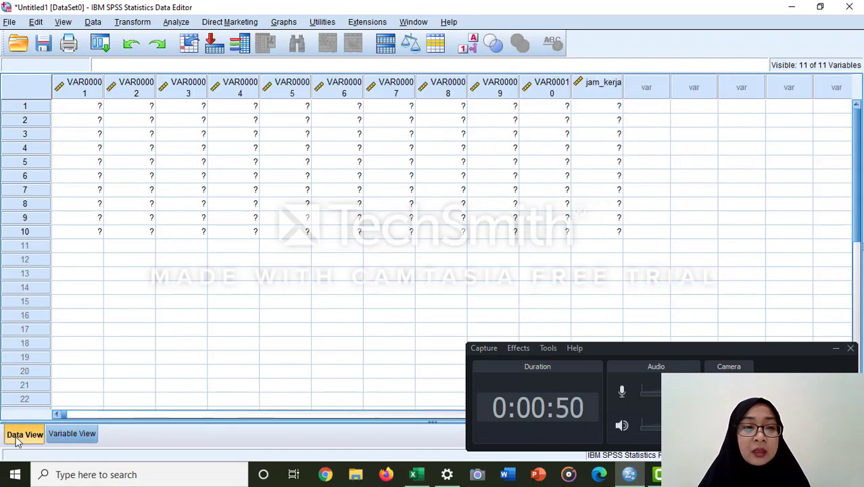
text(5.00	4.00	4.00	4.00	5.00	5.00	5.00	4.00	5.00	4.00	45.00 4.00	3.00	3.00	4.00	4.00	4.00	4.00	4.00	4.00	4.00	38.00 4.00	5.00	3.00	4.00	4.00	4.00	4.00	4.00	4.00	3.00	37.00 4.00	3.00	3.00	3.00	5.00	4.00	4.00	5.00	5.00	5.00	41.00 5.00	4.00	3.00	4.00	5.00	4.00	4.00	5.00	4.00	4.00	42.00 3.00	3.00	3.00	4.00	5.00	4.00	4.00	4.00	5.00	4.00	39.00 4.00	4.00	3.00	4.00	3.00	3.00	3.00	4.00	4.00	5.00	37.00 5.00	4.00	4.00	4.00	3.00	4.00	4.00	3.00	3.00	4.00	38.00 5.00	4.00	3.00	4.00	5.00	4.00	5.00	4.00	3.00	3.00	40.00 5.00	3.00	4.00	3.00	3.00	5.00	3.00	3.00	4.00	4.00	37.00)
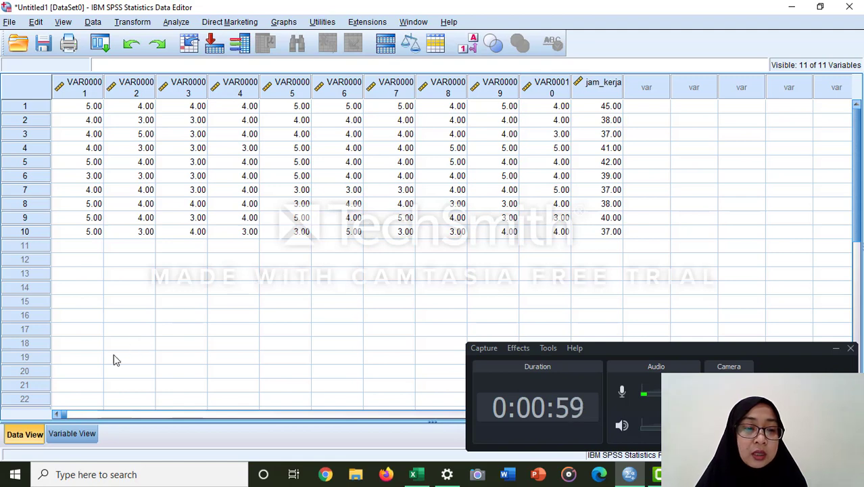
Check the measurement level choices for VAR00001 in the variable definitions, leaving it as Scale.
click(74, 435)
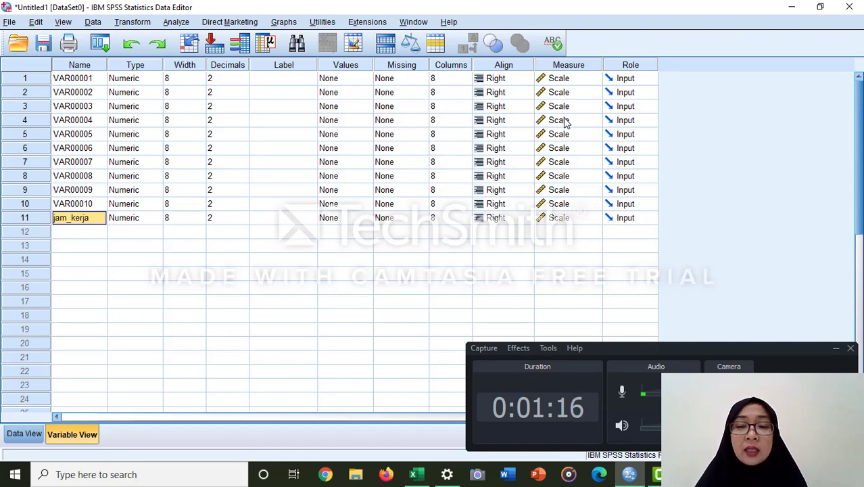
click(590, 78)
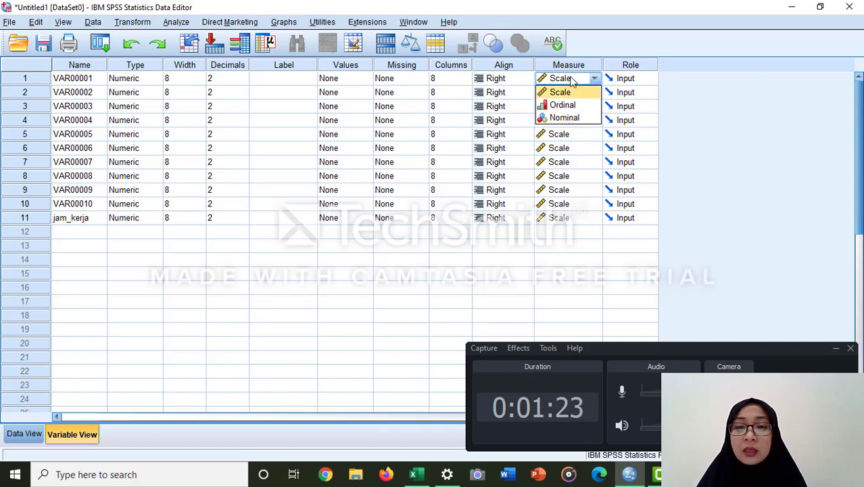
click(572, 81)
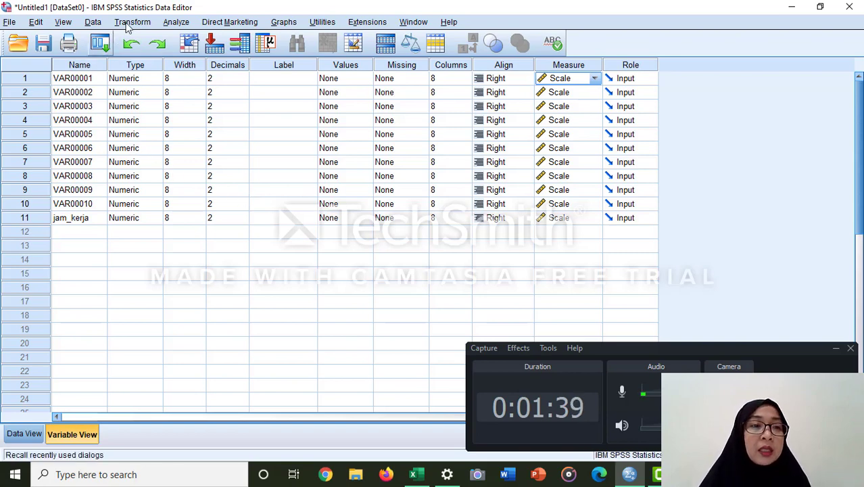
Set up an Explore analysis with jam_kerja as the dependent variable, using Descriptives with a 95% confidence interval for the mean.
click(176, 22)
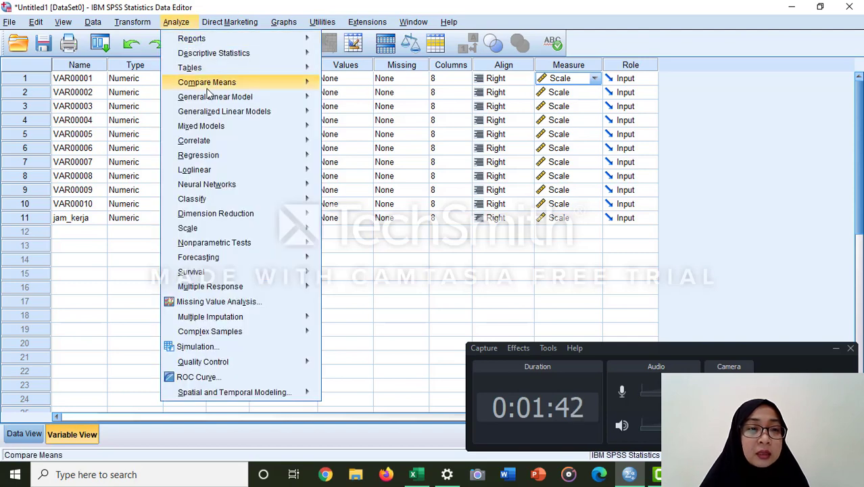
mouse_move(216, 55)
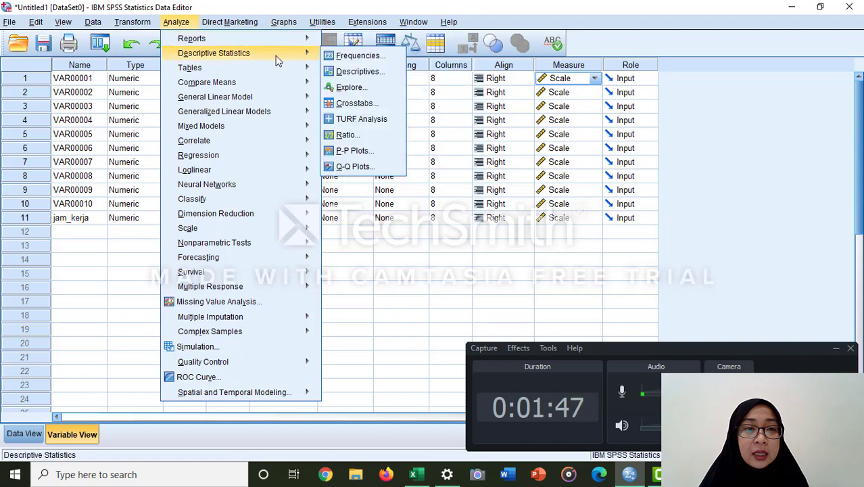
click(352, 87)
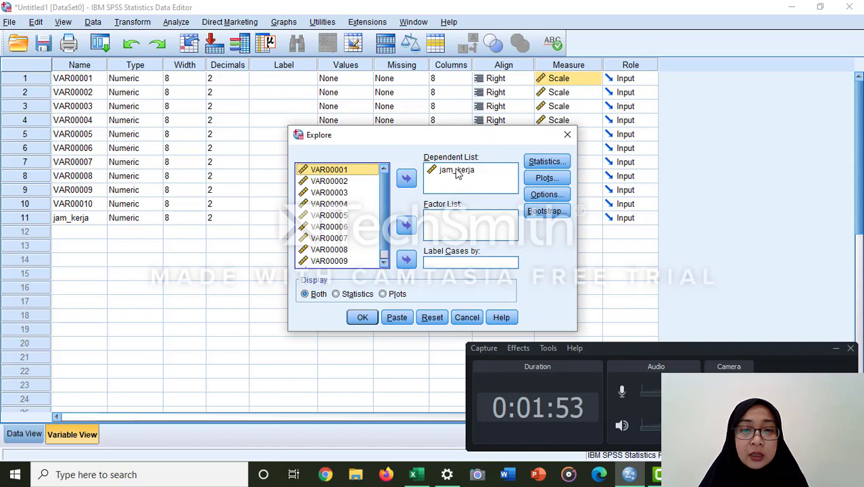
click(385, 264)
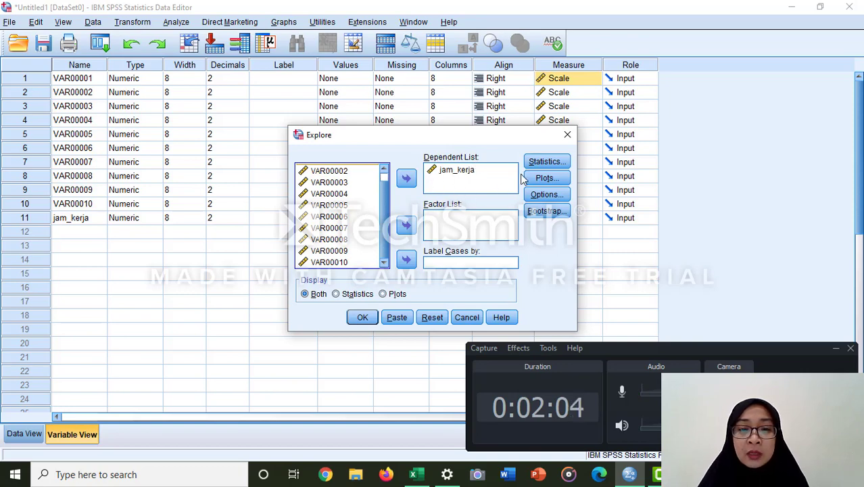
click(542, 163)
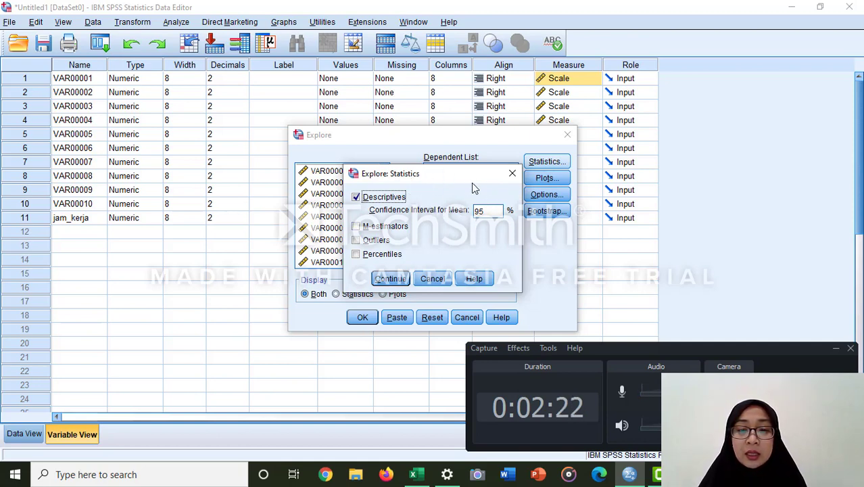
click(391, 278)
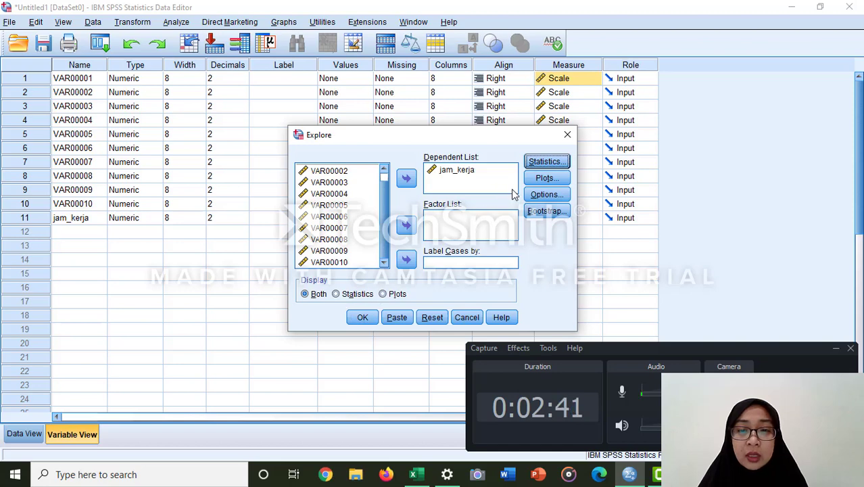
Accept factor-level boxplots and normality plots with tests for the Explore analysis, and run it.
click(541, 181)
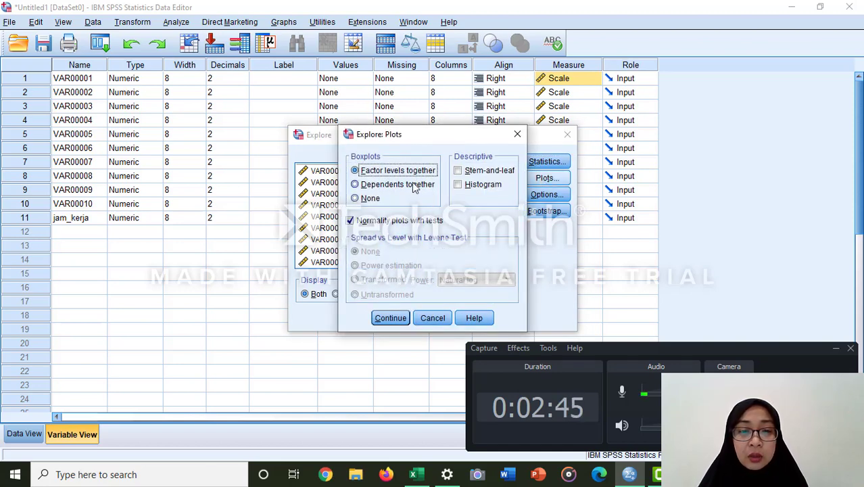
click(392, 318)
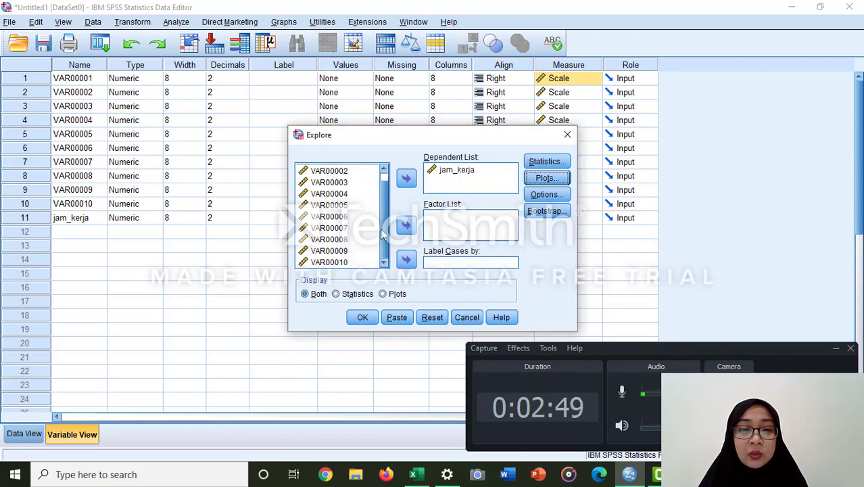
click(363, 319)
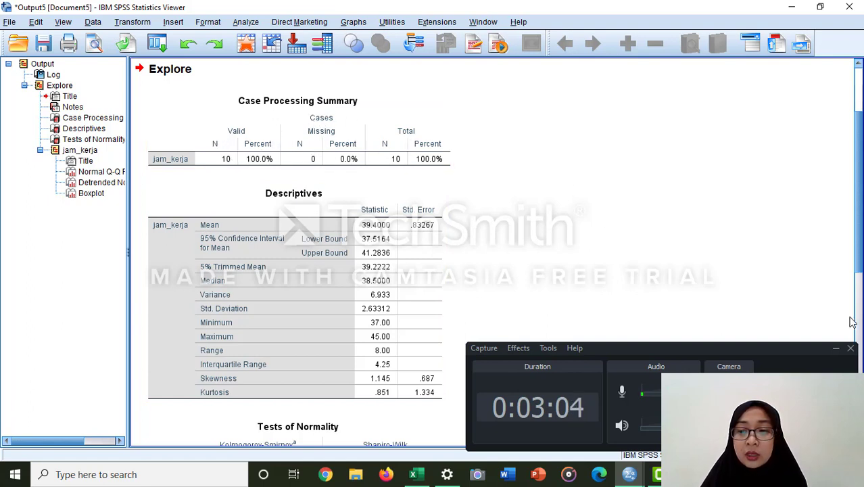
Examine the Explore output for jam_kerja, including the Q-Q plots, the Tests of Normality table and the Descriptives table.
scroll(851, 224, down, 10)
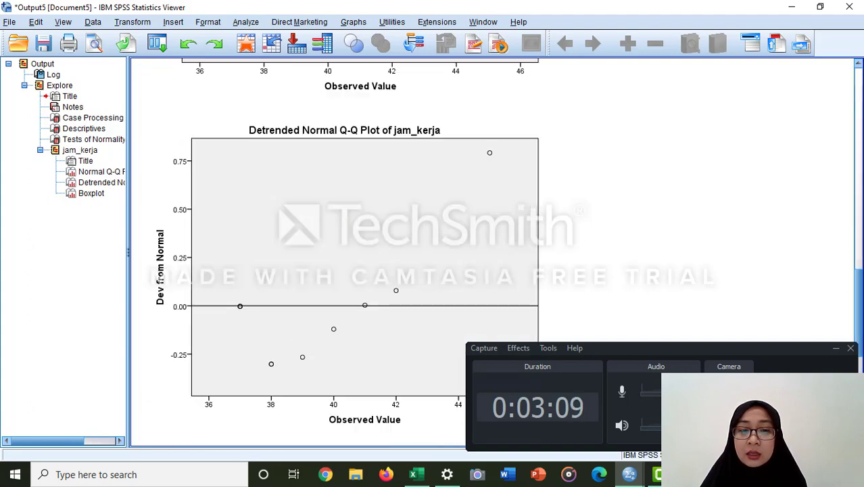
click(860, 65)
click(860, 66)
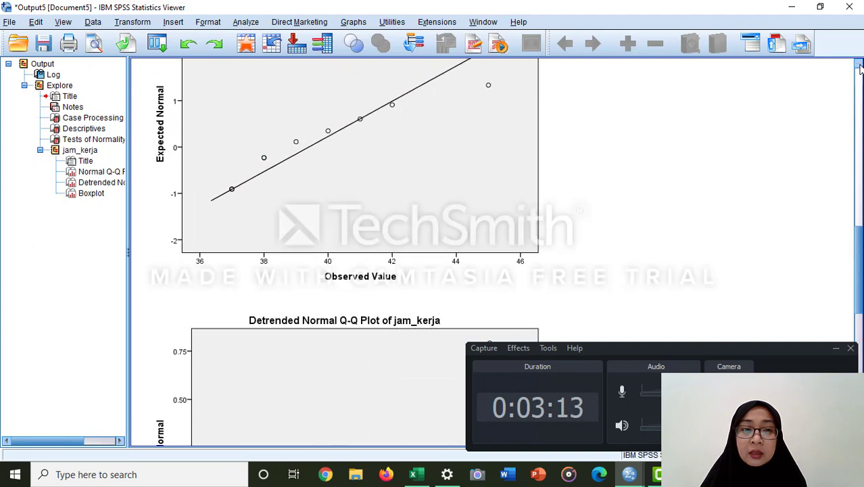
click(860, 66)
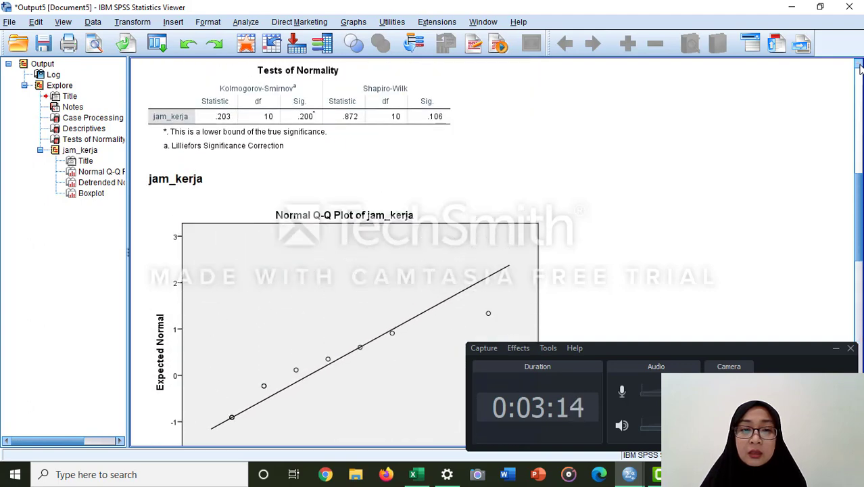
click(860, 66)
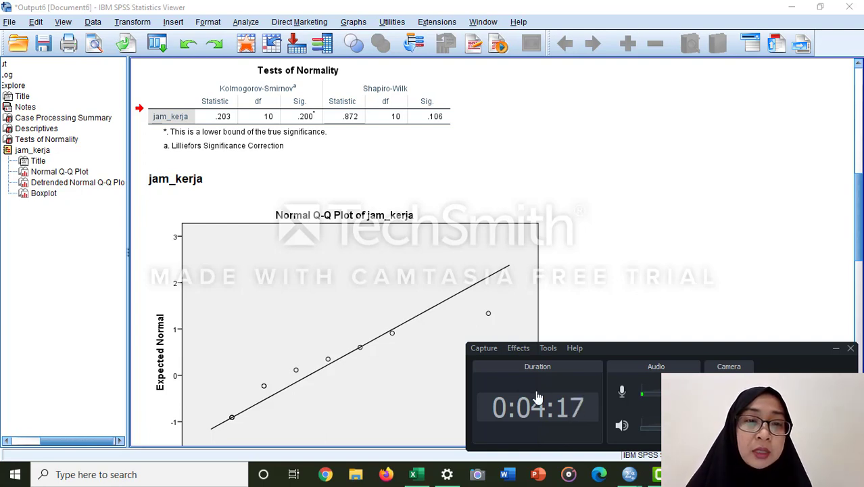
click(443, 313)
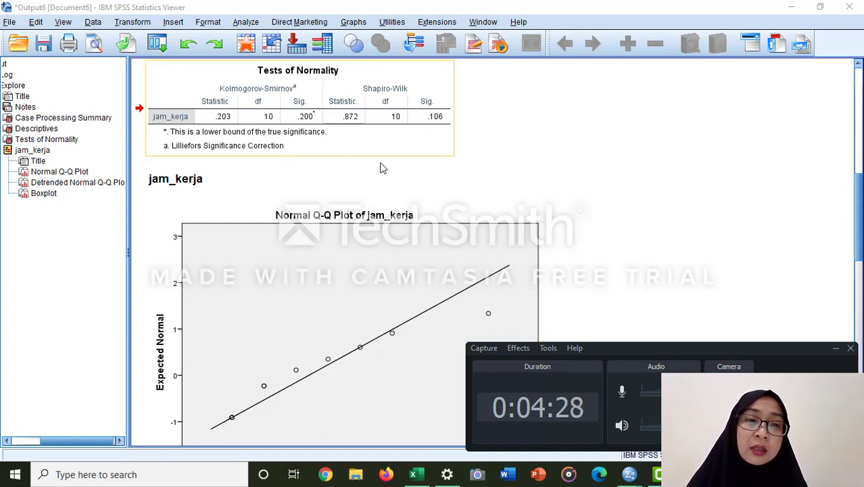
click(857, 65)
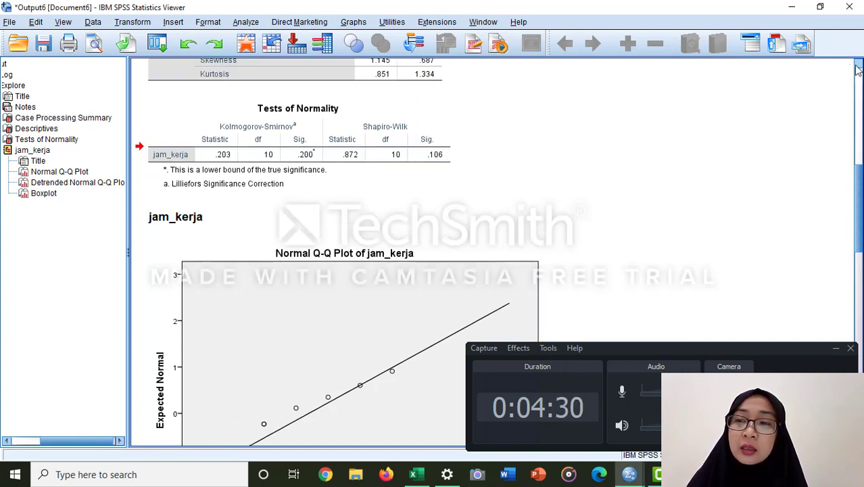
click(857, 65)
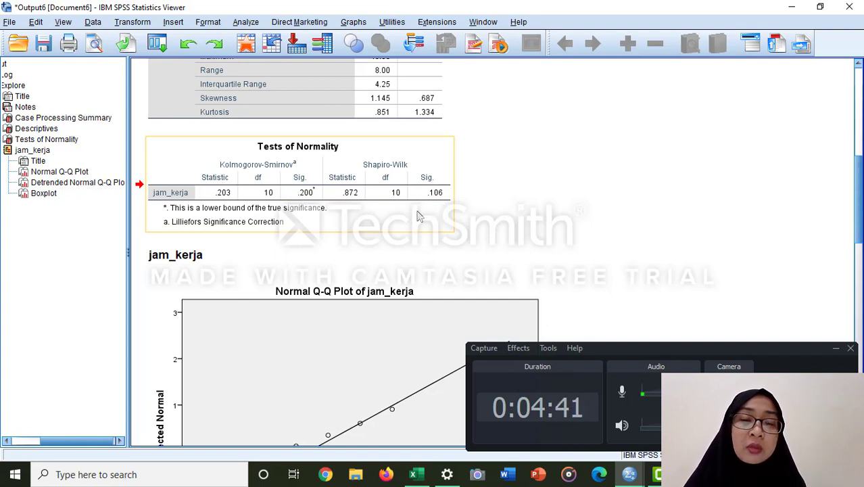
drag(428, 207, 226, 151)
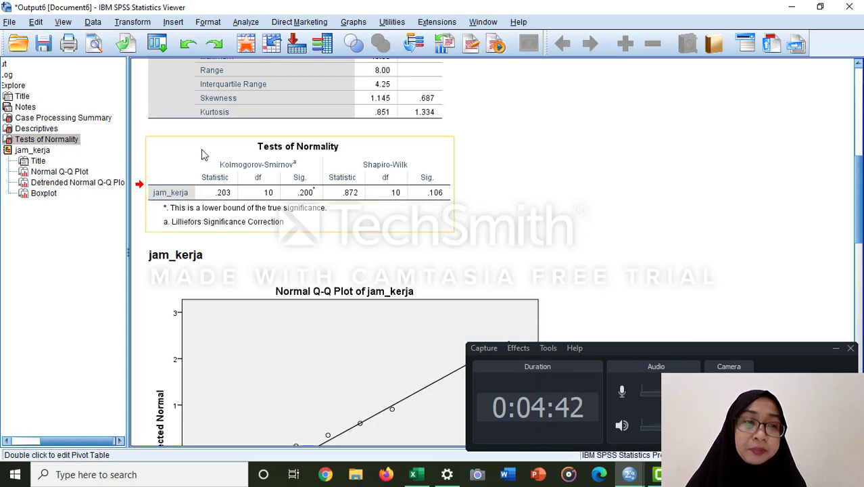
drag(270, 130, 360, 131)
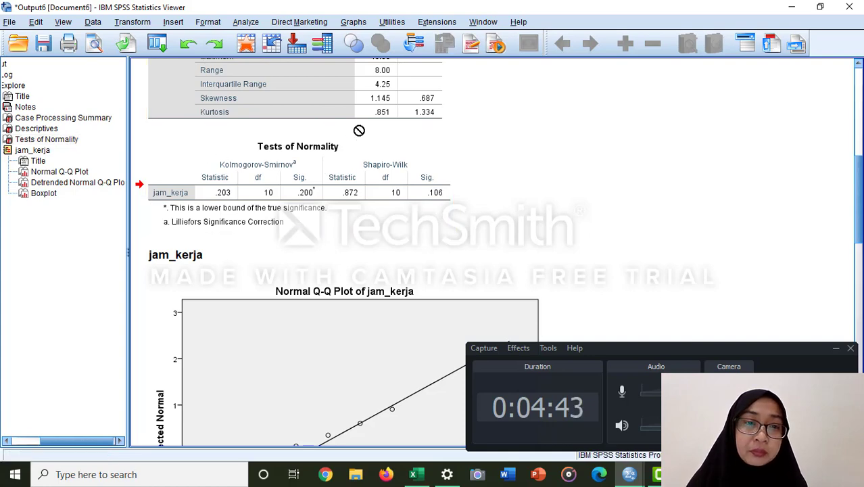
click(858, 63)
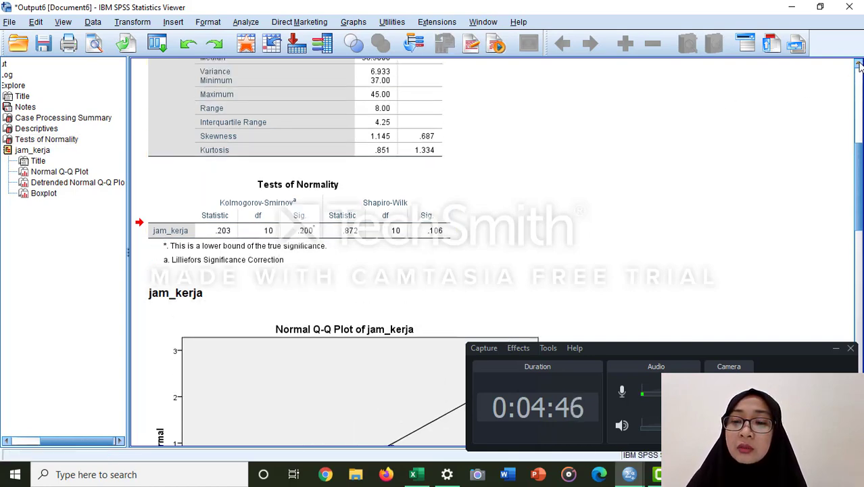
drag(858, 62, 859, 62)
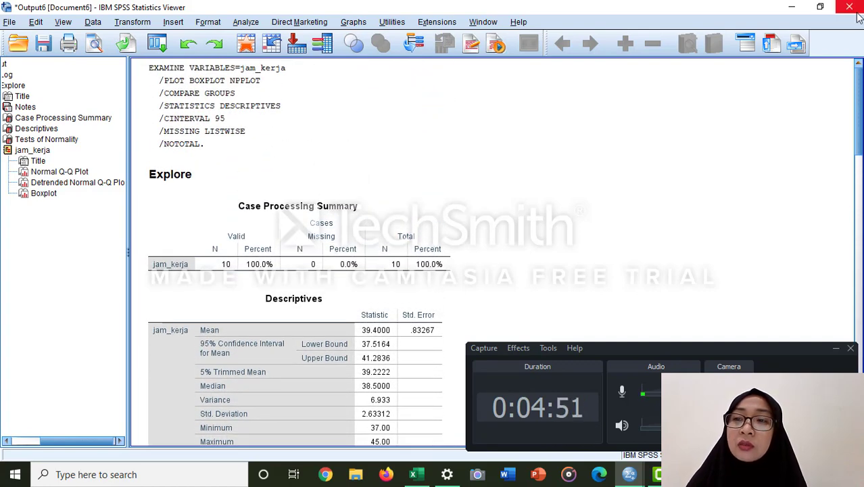
Close the output viewer without saving its contents and dismiss the open Descriptives dialog.
click(849, 7)
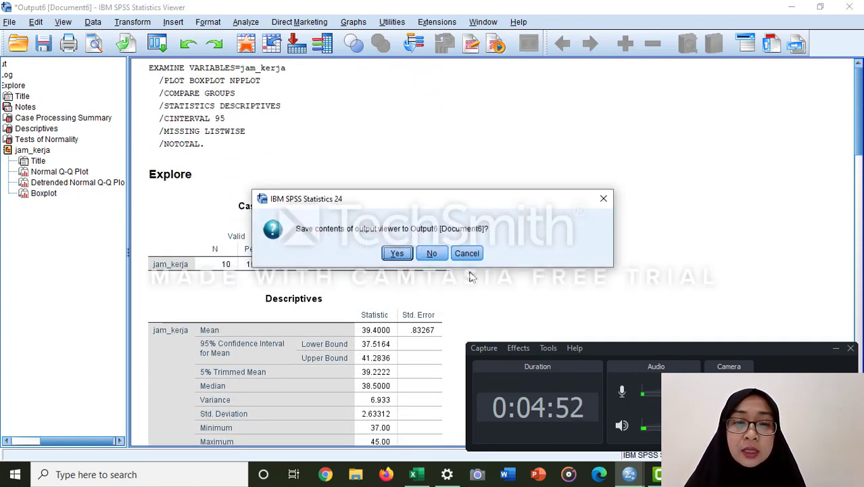
click(427, 255)
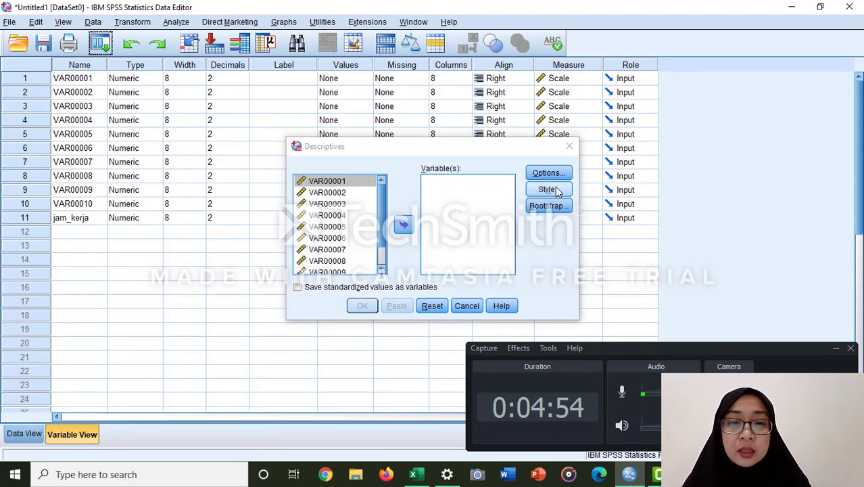
click(568, 146)
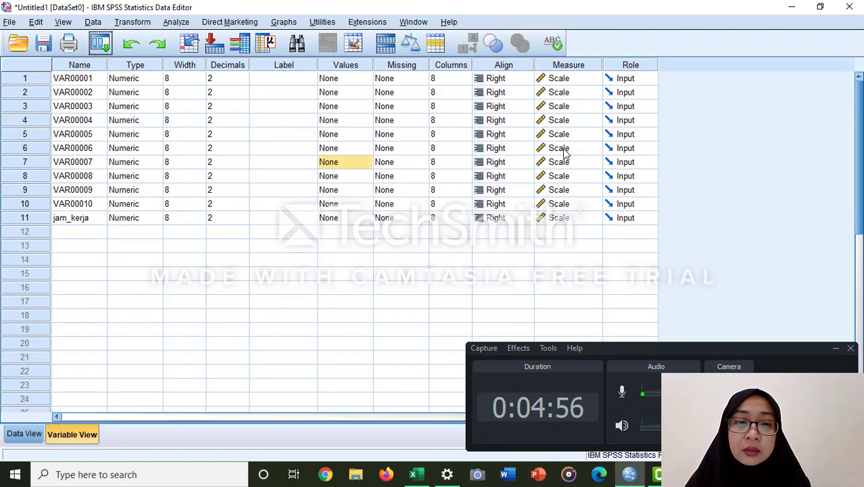
Open the Bivariate Correlations setup and remove all variables from its analysis list.
click(176, 23)
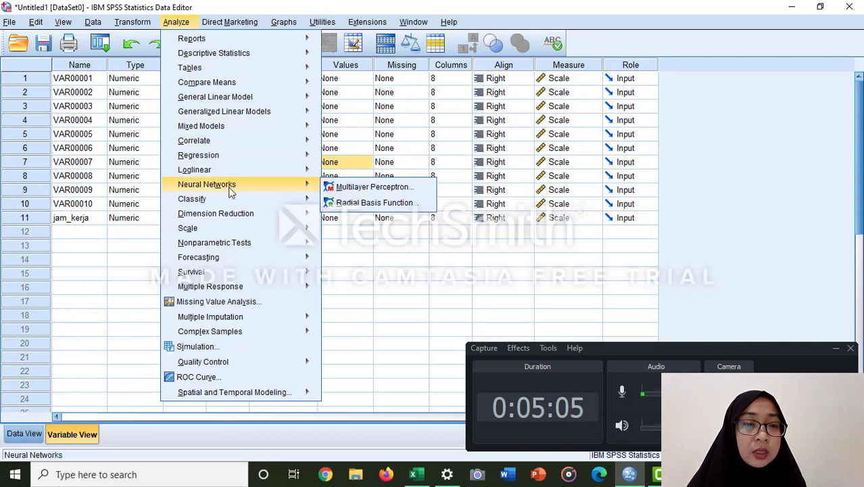
mouse_move(240, 234)
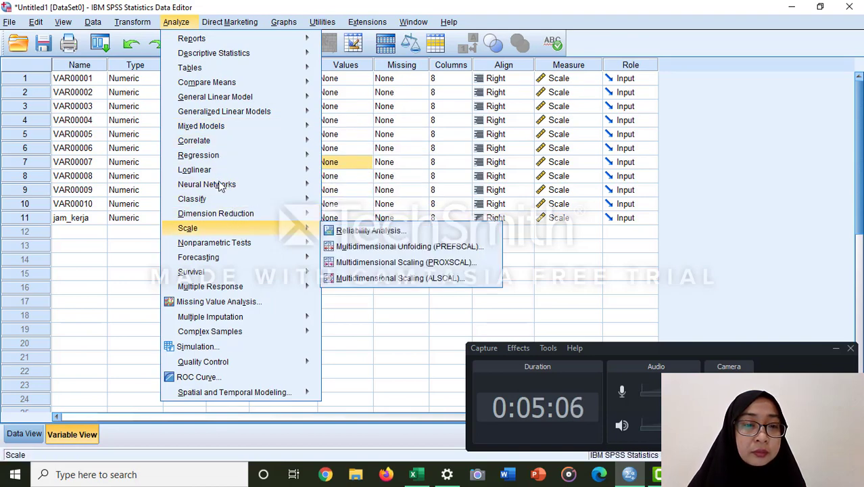
mouse_move(219, 144)
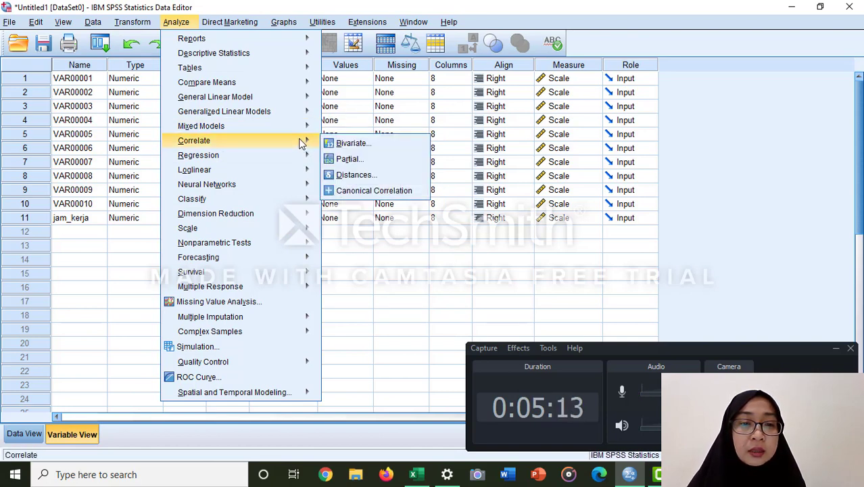
click(352, 144)
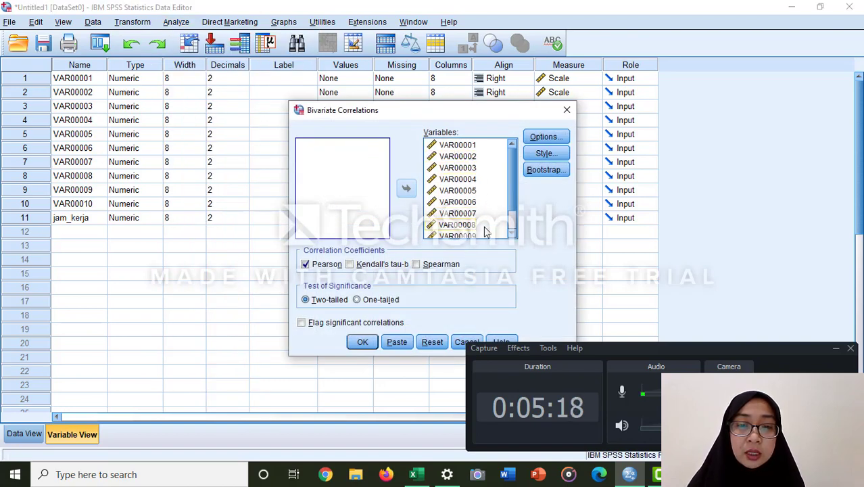
double_click(457, 179)
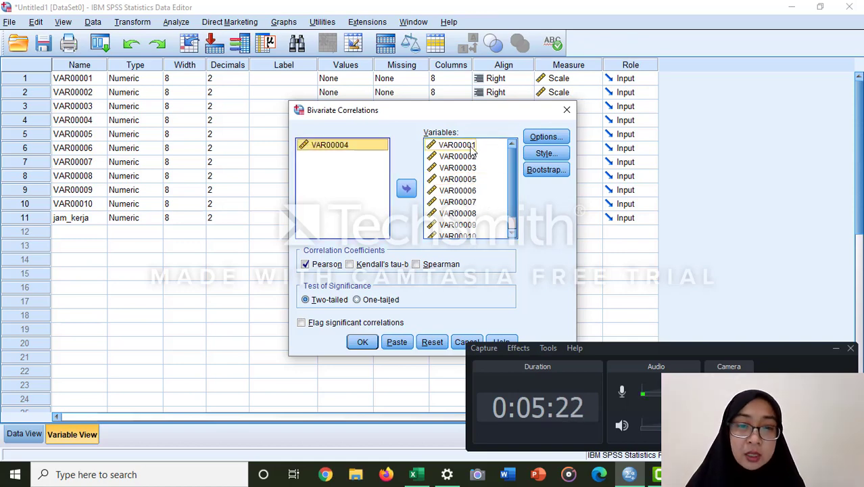
click(433, 169)
click(430, 171)
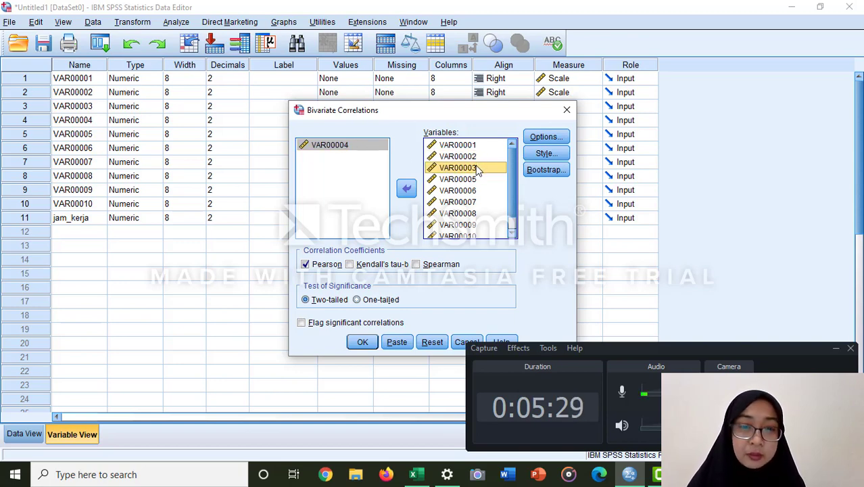
key(ctrl+a)
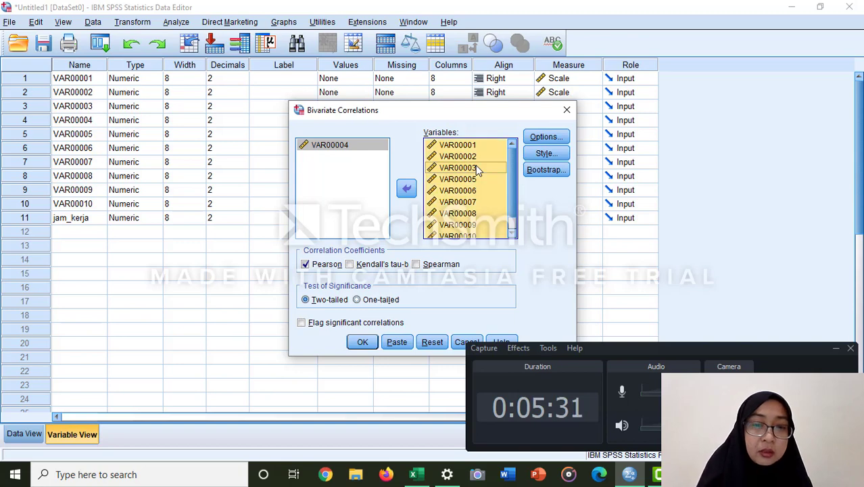
click(406, 188)
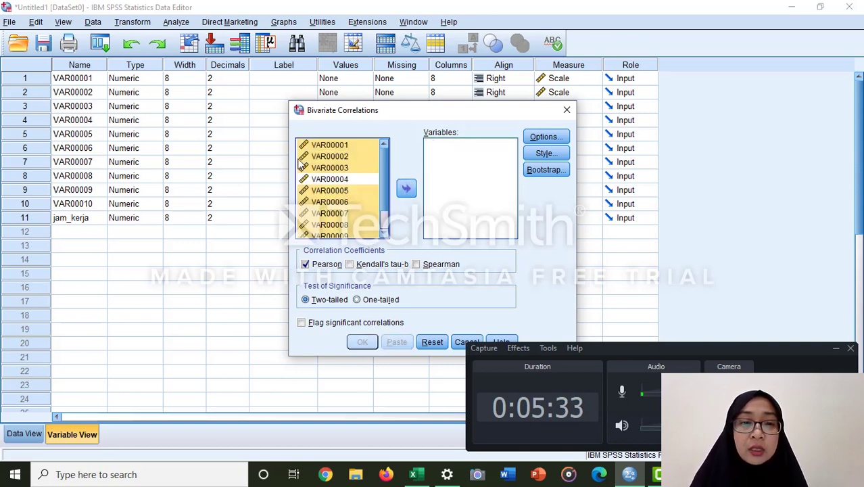
scroll(361, 196, down, 1)
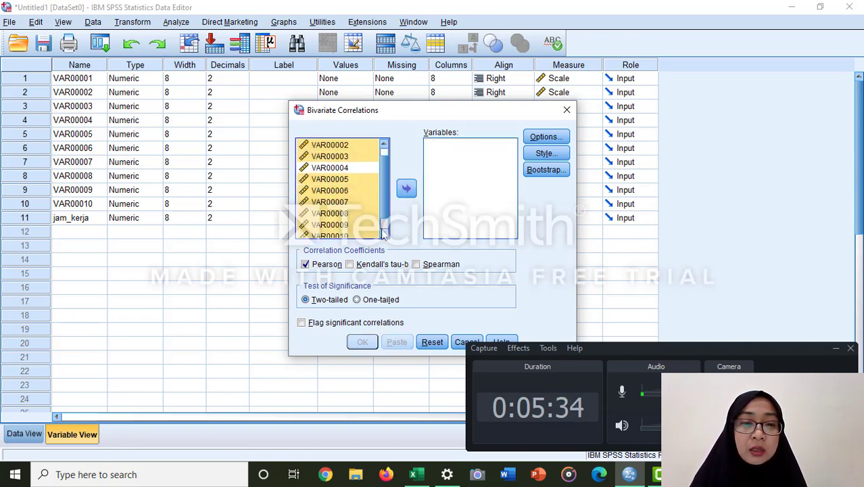
click(360, 180)
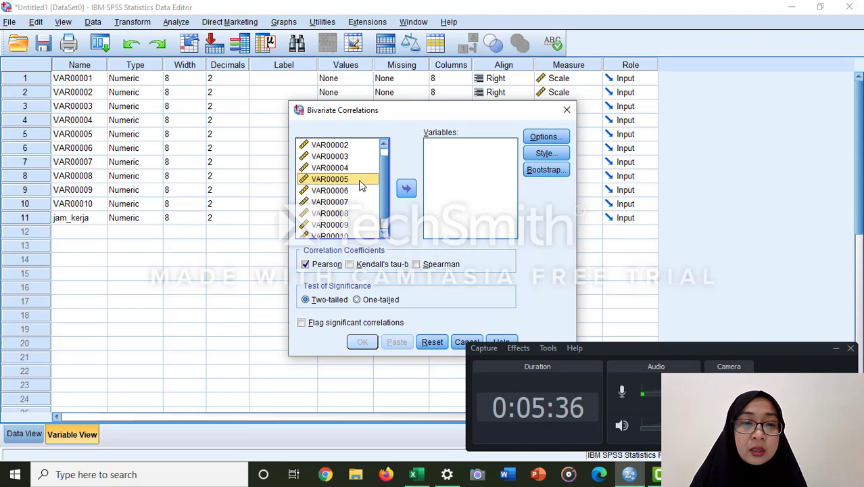
click(384, 235)
click(384, 235)
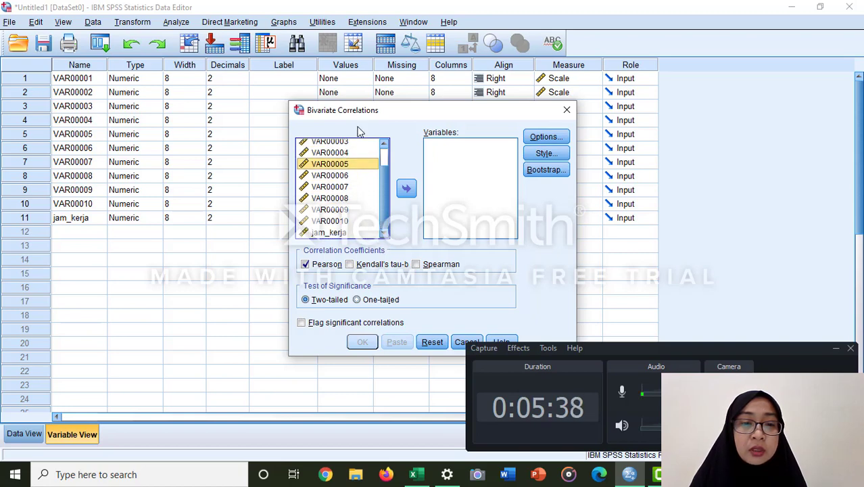
click(384, 143)
click(385, 143)
click(360, 202)
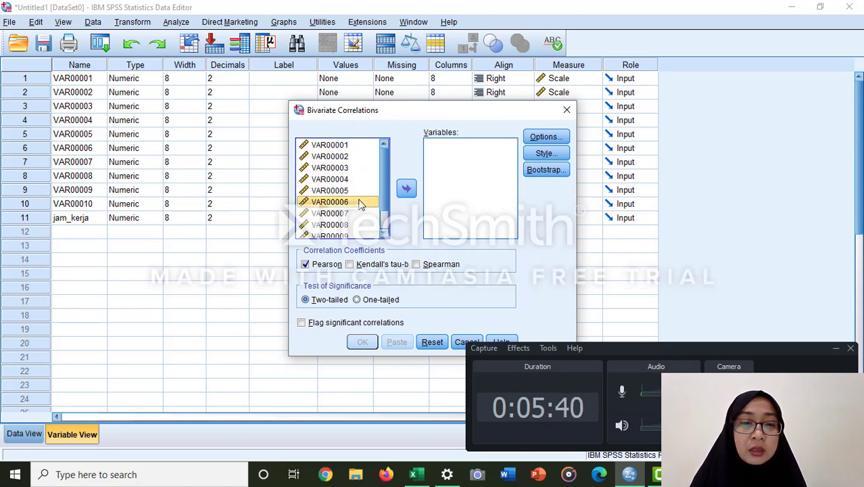
double_click(361, 202)
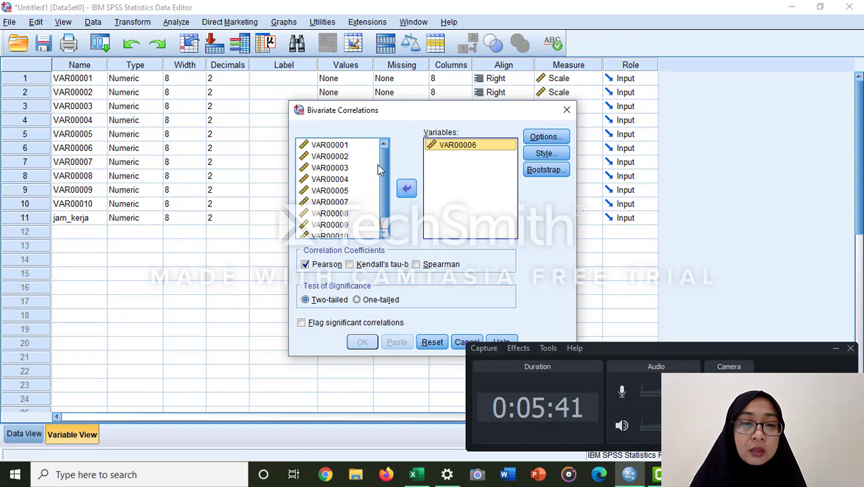
click(406, 189)
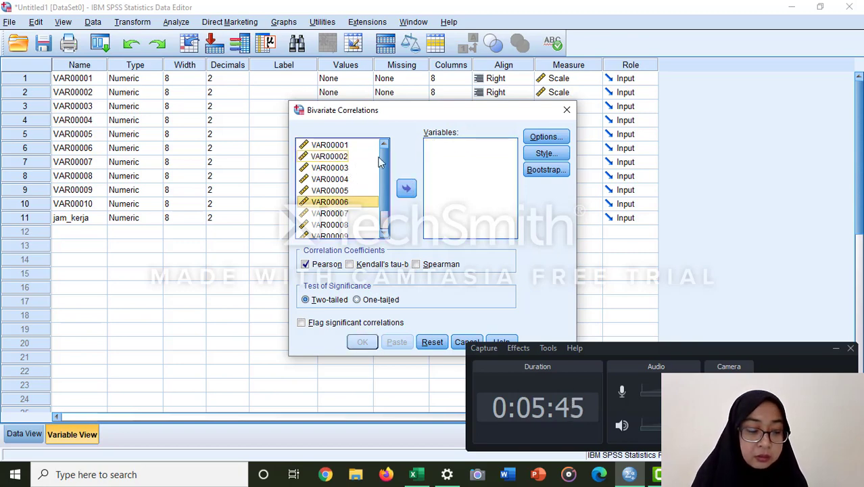
Add all variables, VAR00001 to VAR00010 and jam_kerja, to the bivariate correlation analysis.
key(ctrl+a)
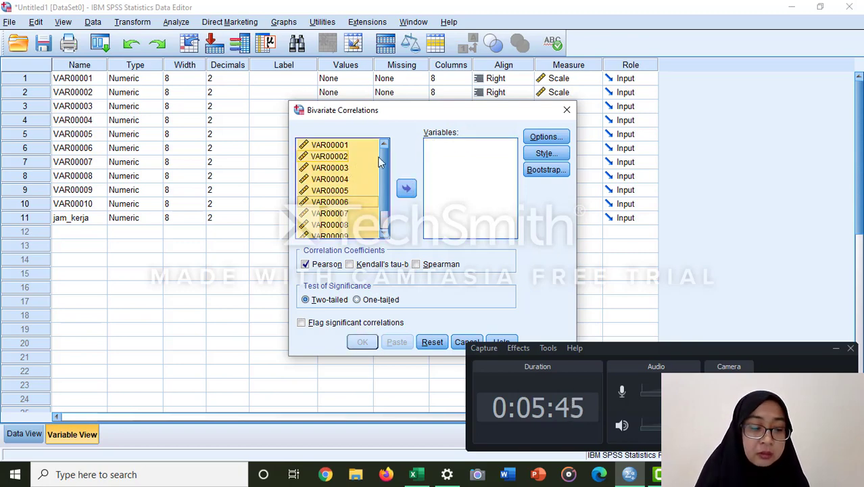
click(383, 233)
click(383, 234)
click(383, 234)
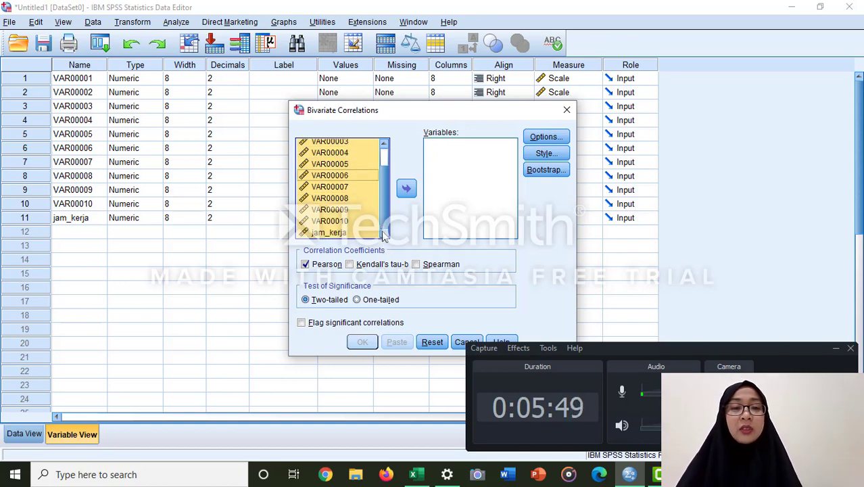
click(406, 188)
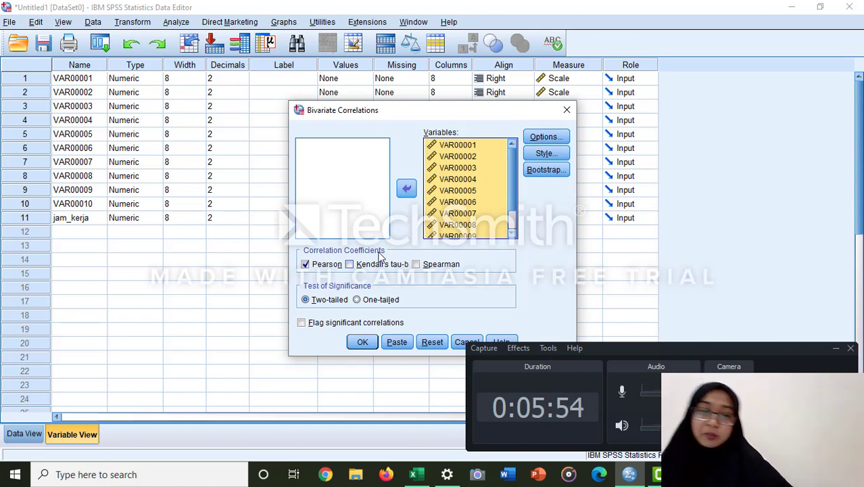
Check the bivariate correlation options without changing them, and run the analysis with Pearson coefficients and a two-tailed significance test.
click(553, 139)
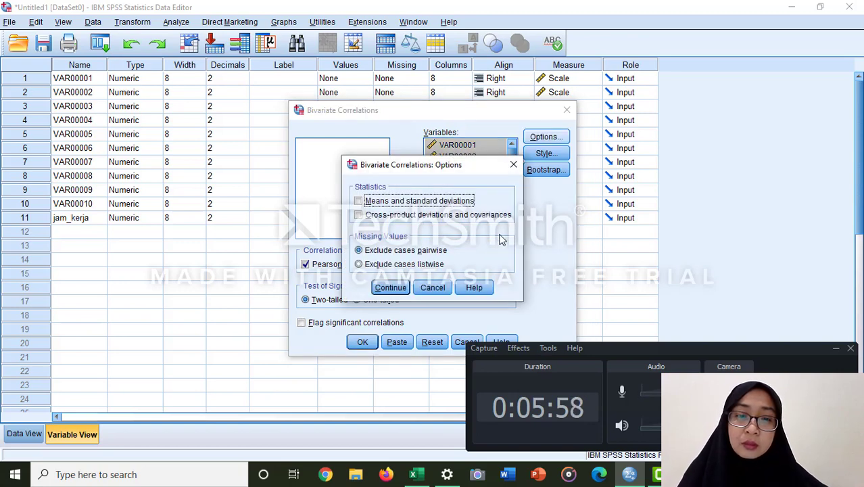
click(513, 165)
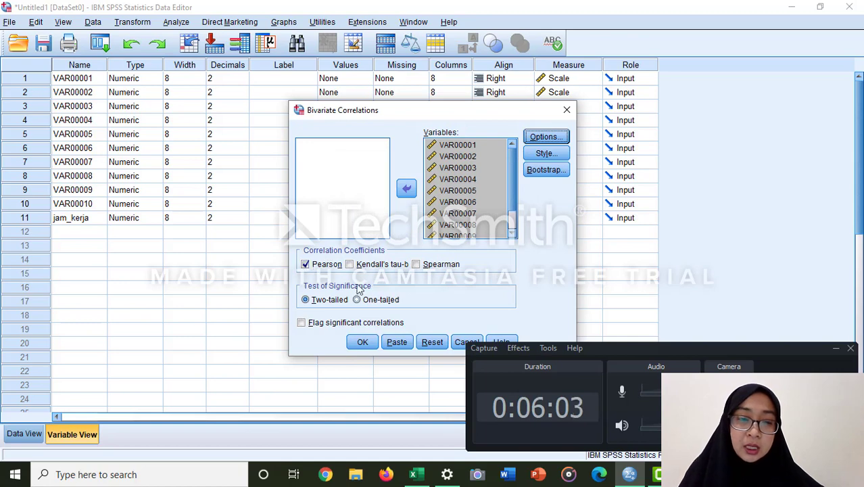
click(363, 343)
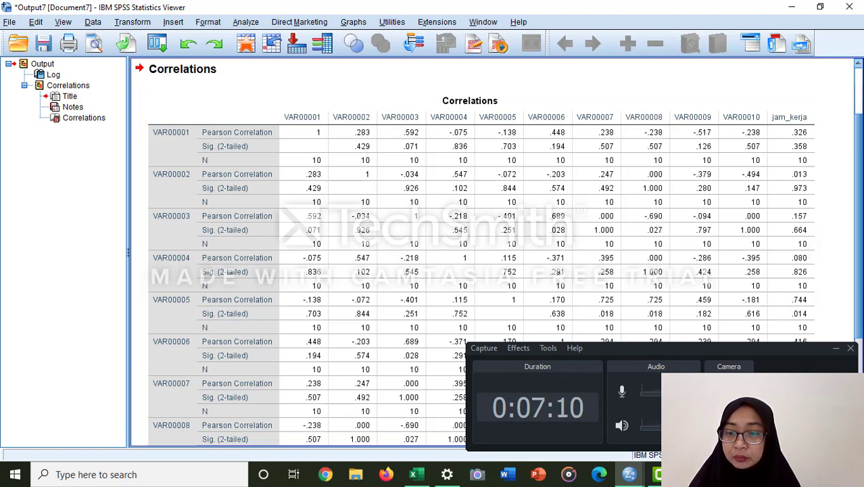
Review the Correlations table for all variables, and close the output viewer without saving its contents.
scroll(837, 318, down, 1)
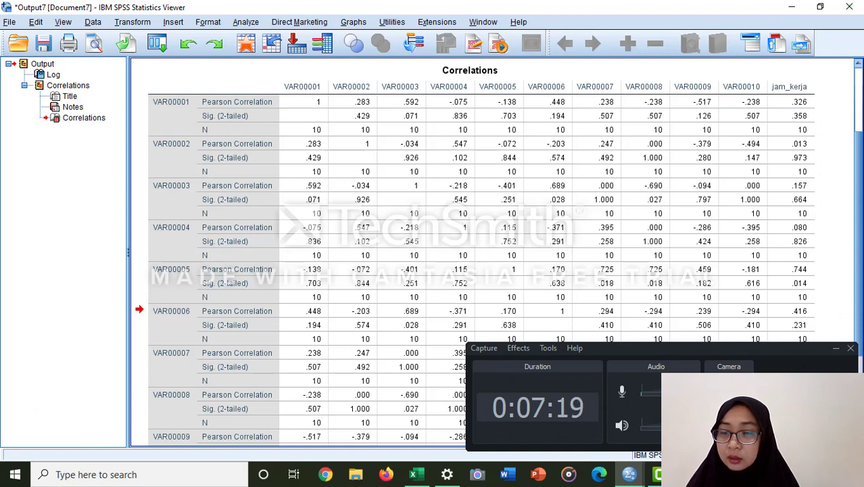
scroll(473, 257, down, 5)
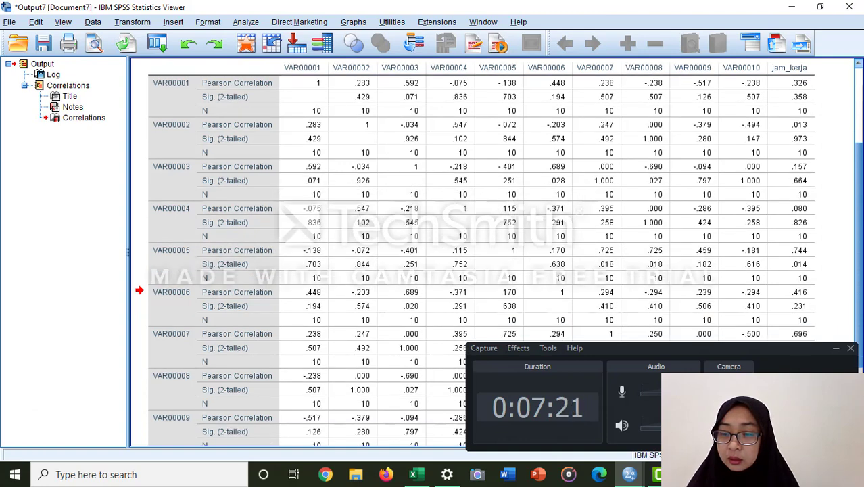
scroll(473, 237, down, 1)
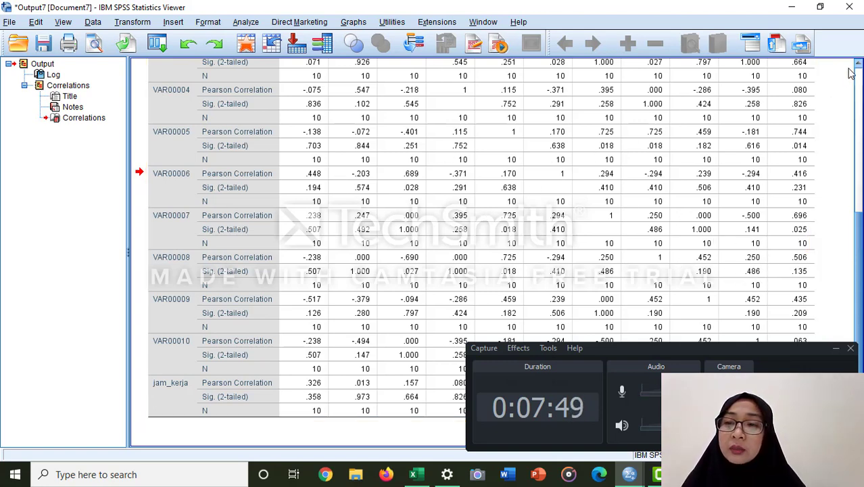
drag(859, 68, 858, 67)
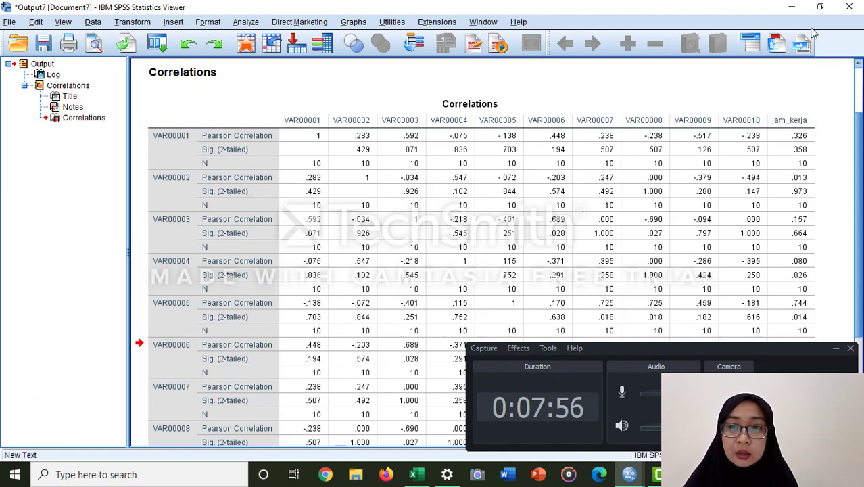
click(849, 8)
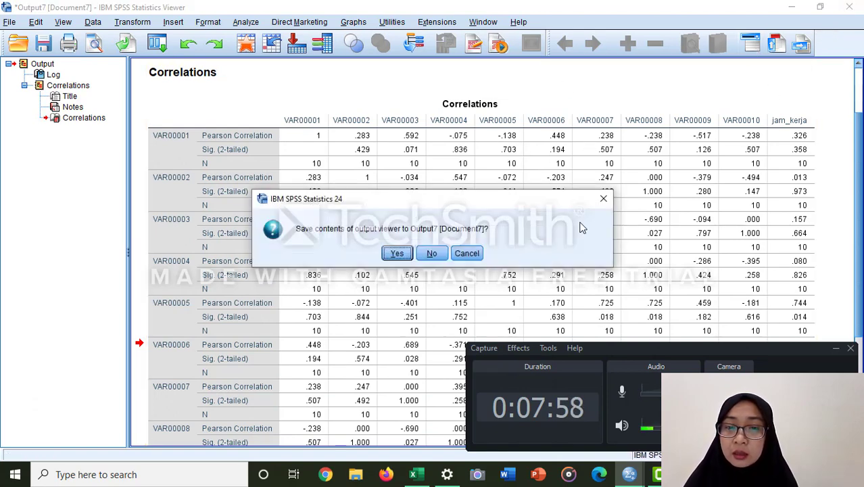
click(433, 253)
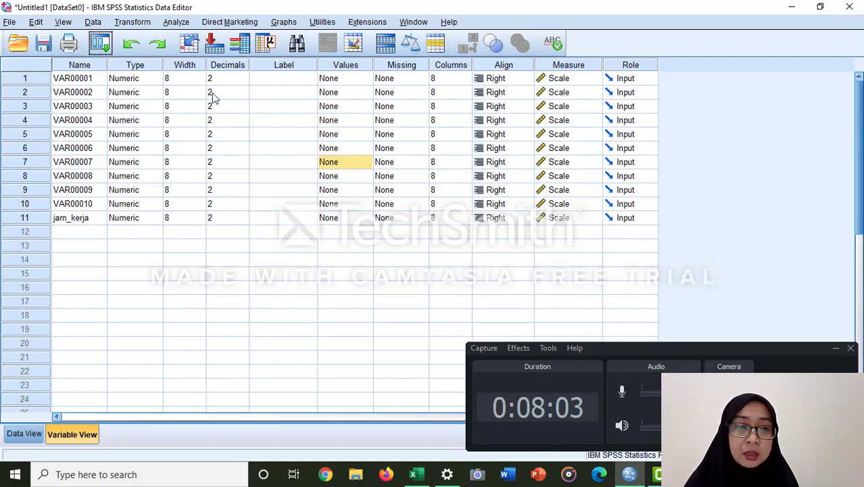
Rerun the two-tailed Pearson bivariate correlation with VAR00001 excluded from the variables.
click(180, 22)
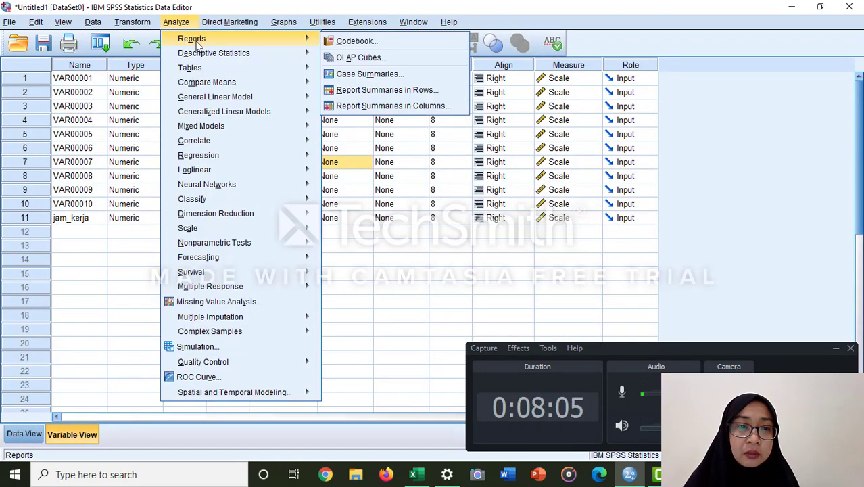
mouse_move(212, 54)
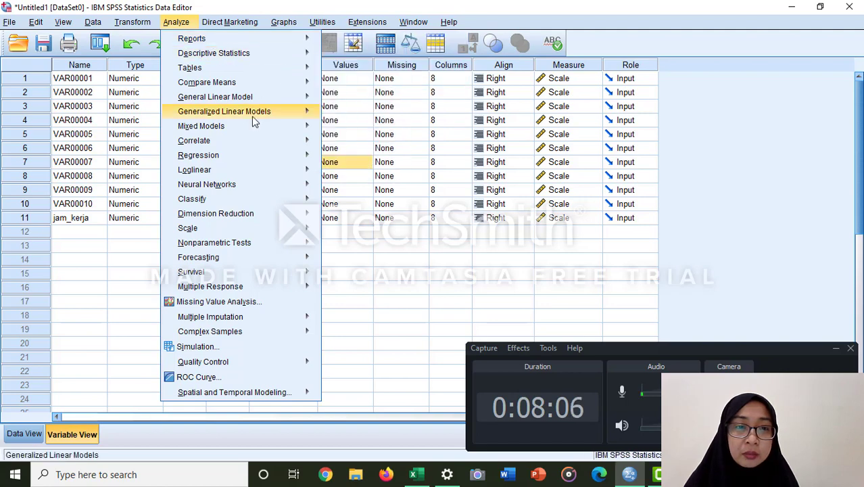
mouse_move(254, 139)
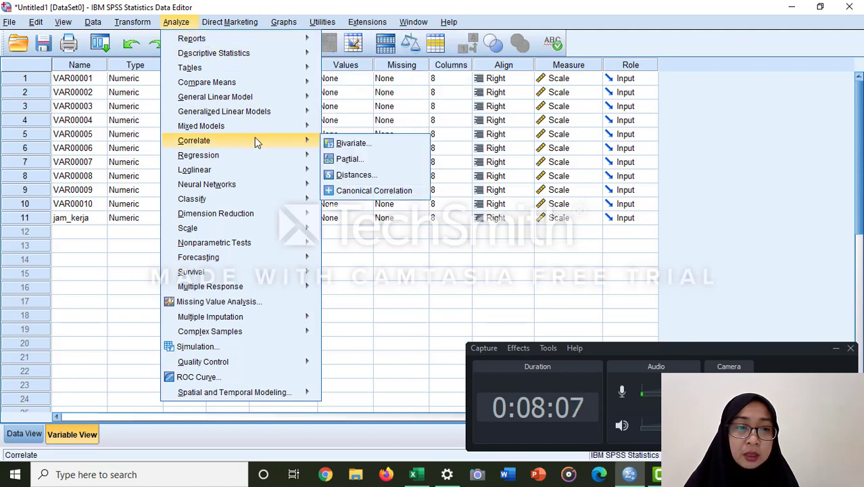
click(348, 144)
click(445, 146)
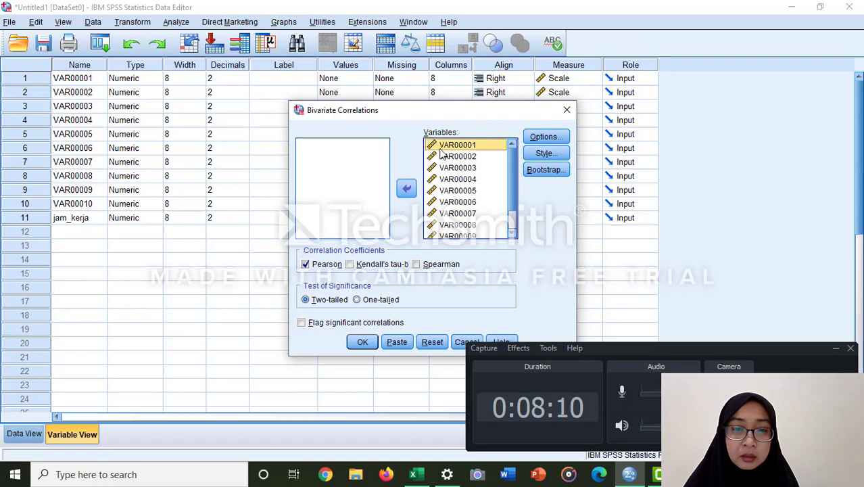
click(406, 189)
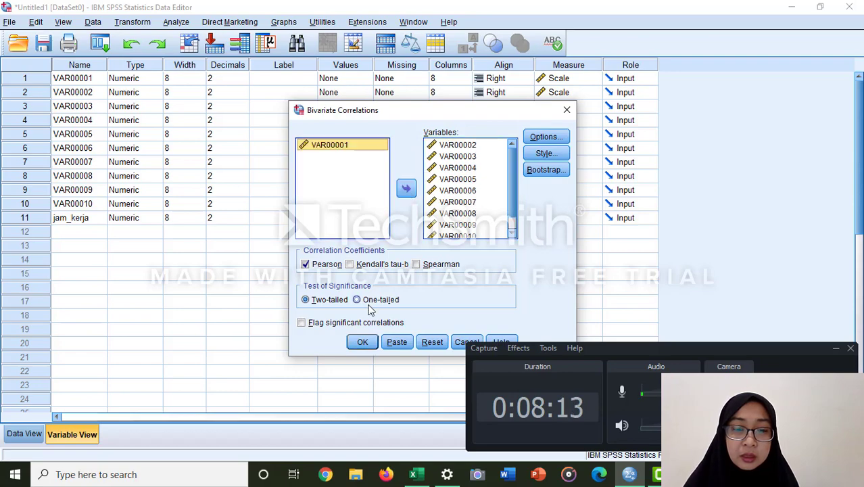
click(363, 342)
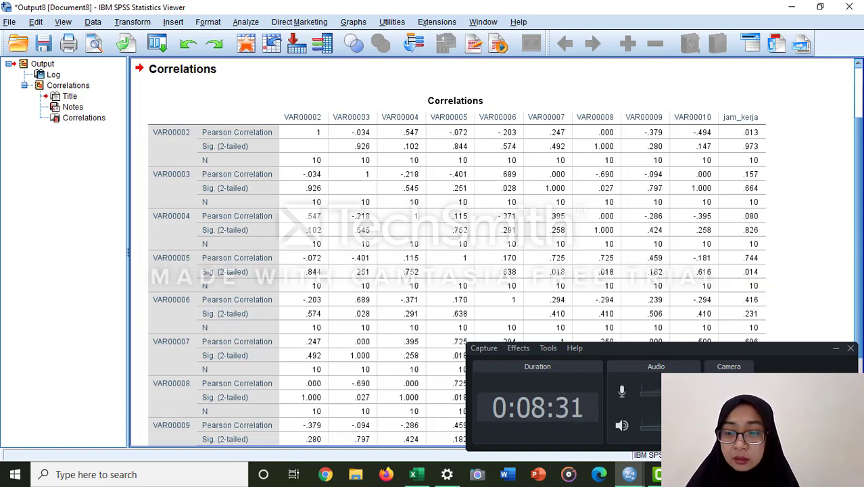
Review the Pearson correlations calculated without VAR00001, and close the output viewer without saving its contents.
scroll(473, 255, down, 5)
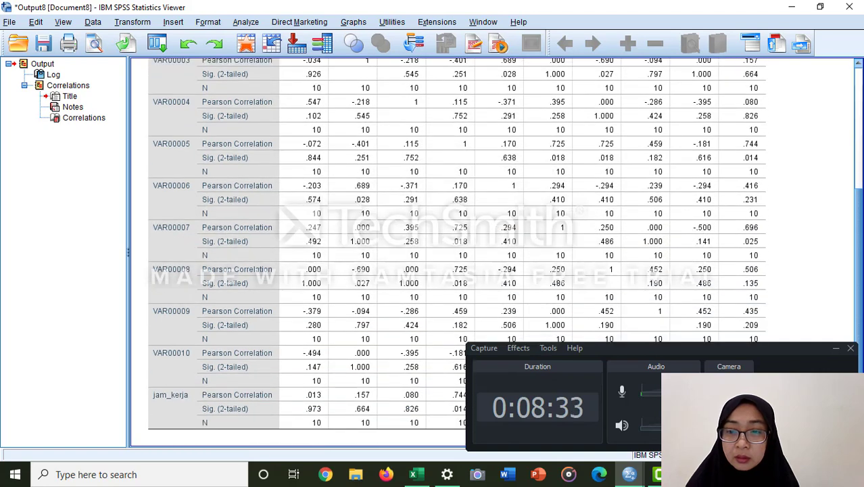
click(751, 238)
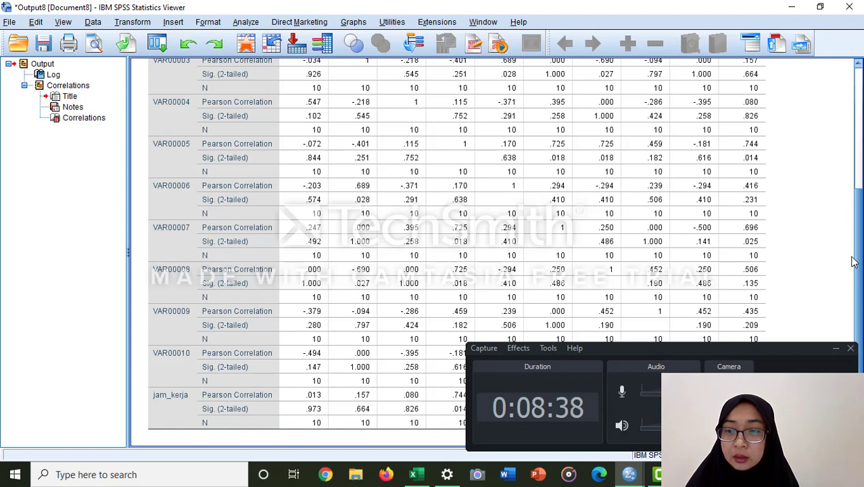
click(857, 65)
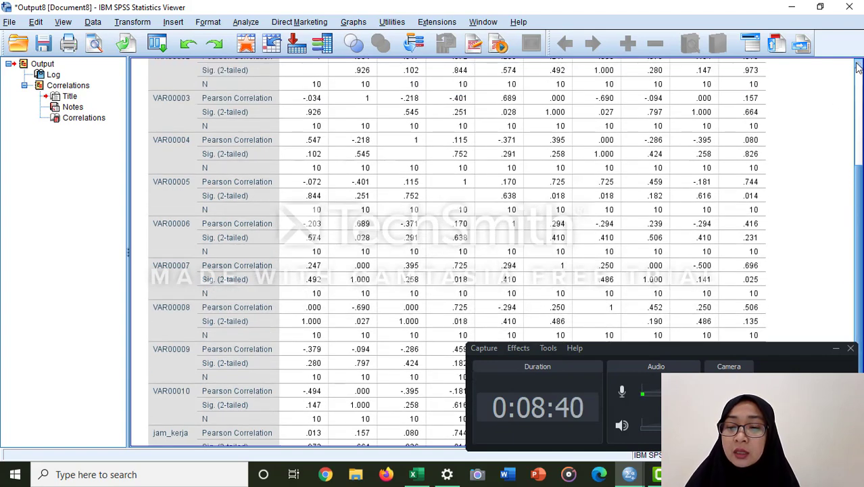
click(857, 65)
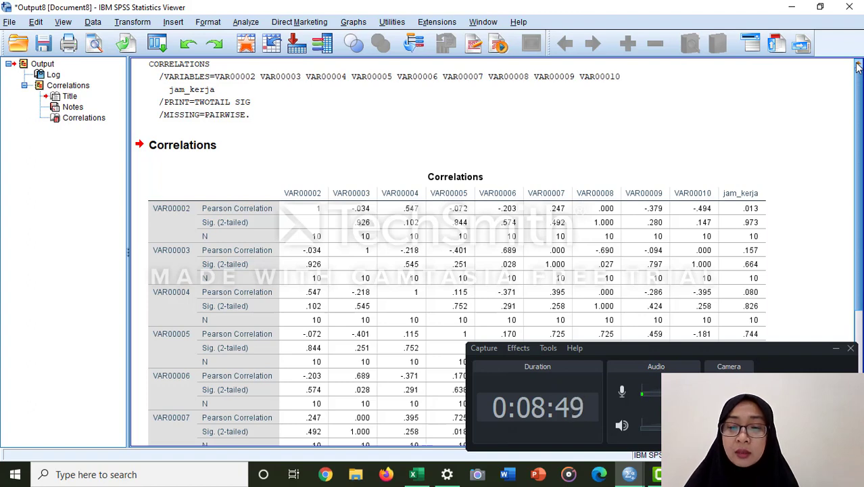
click(645, 150)
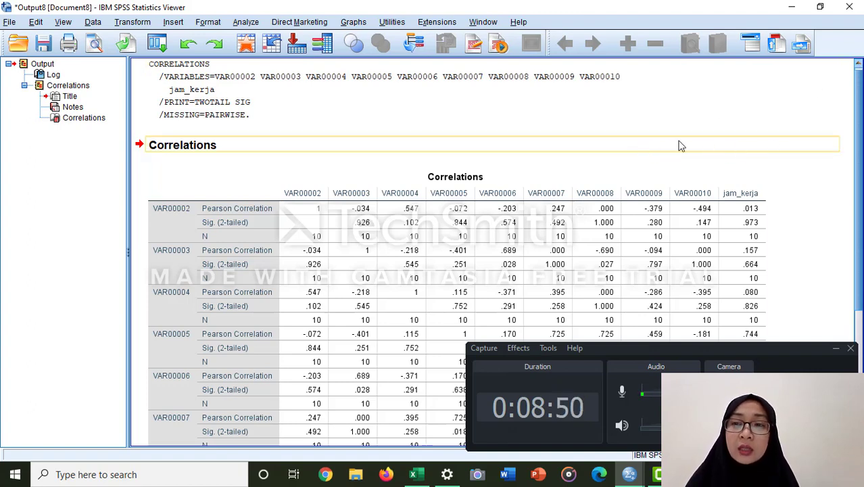
click(843, 8)
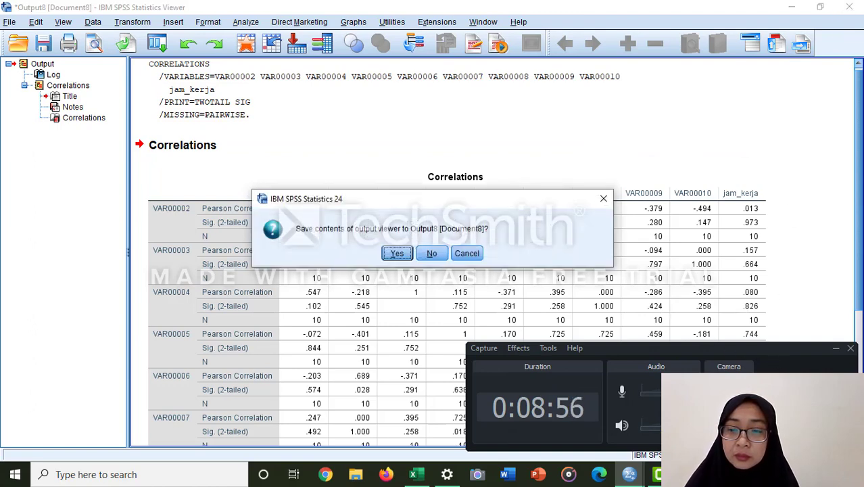
click(432, 254)
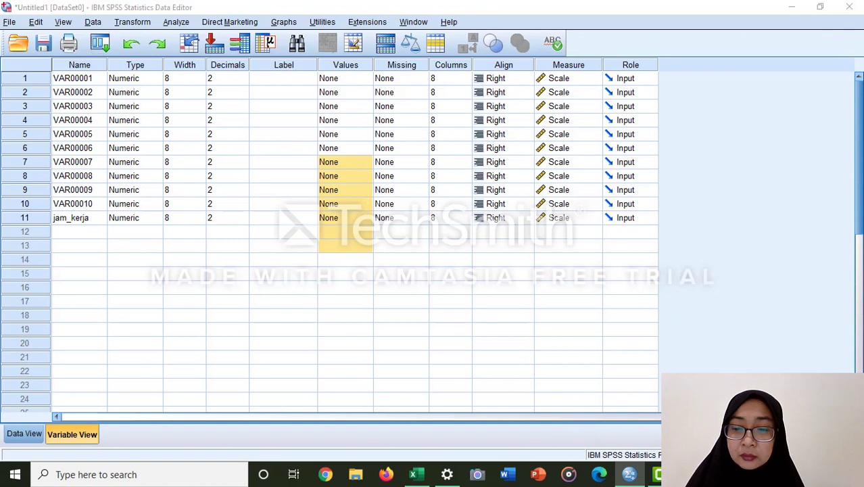
Run a reliability analysis on VAR00001 to VAR00010 and jam_kerja with the Alpha model, and check the Reliability Statistics table.
click(629, 474)
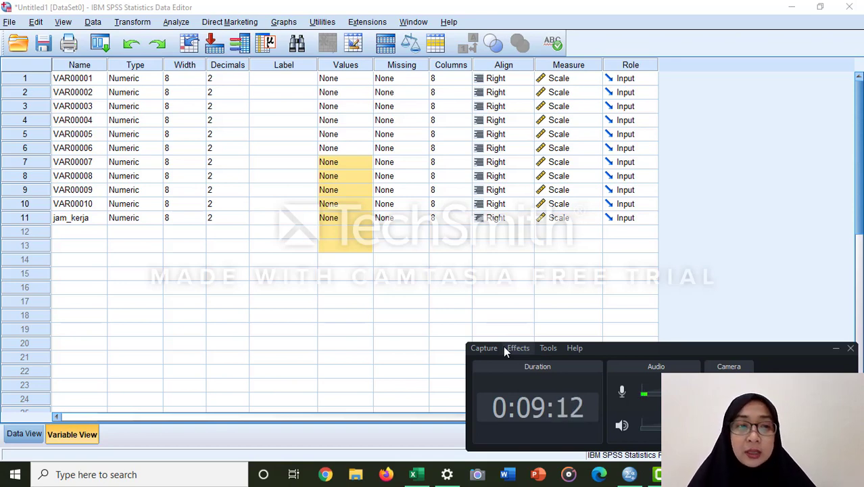
click(175, 22)
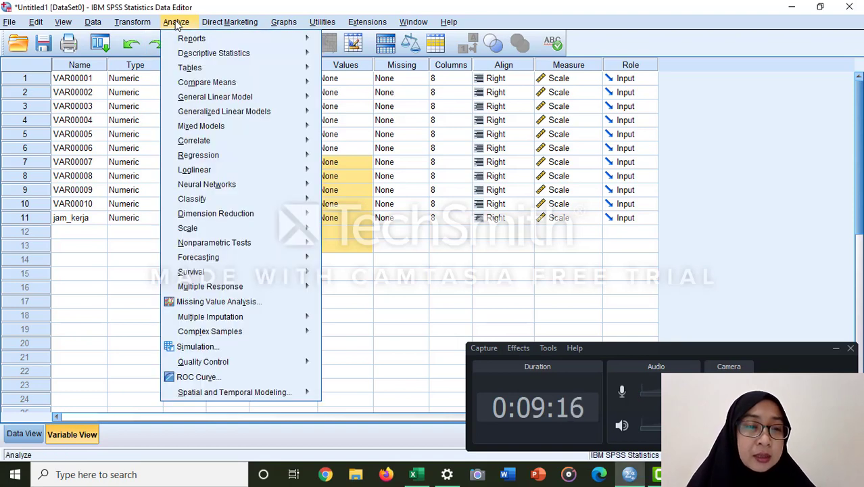
mouse_move(212, 228)
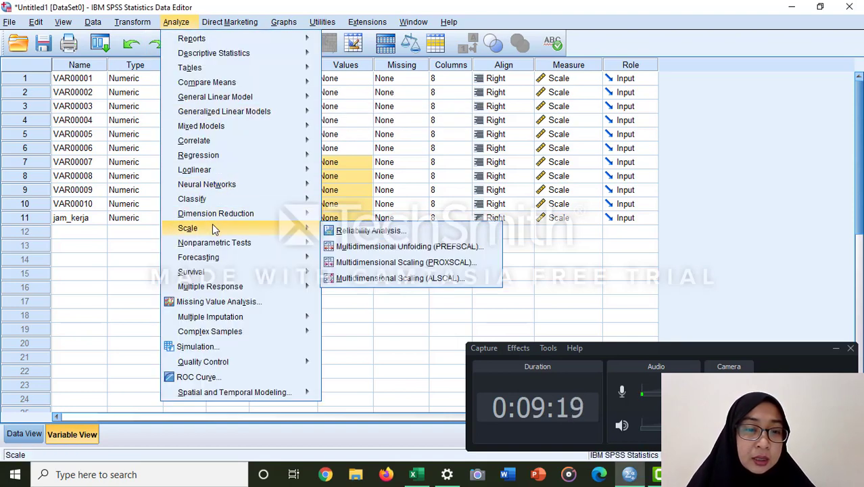
click(364, 231)
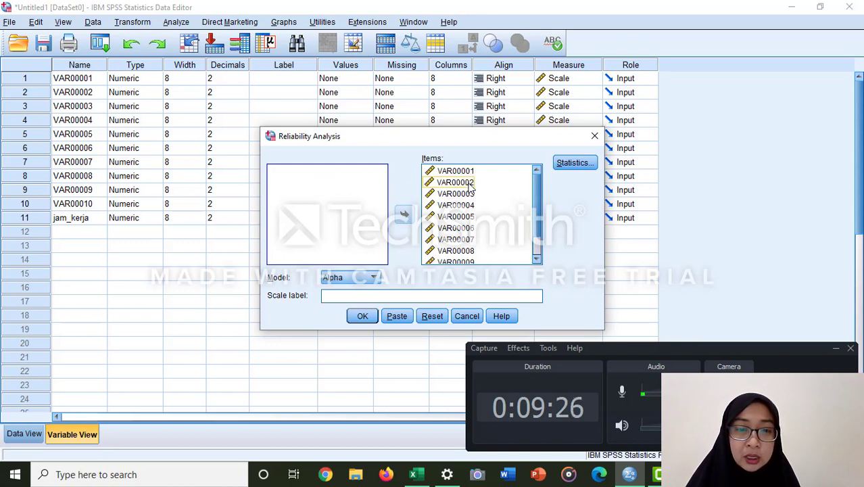
click(374, 280)
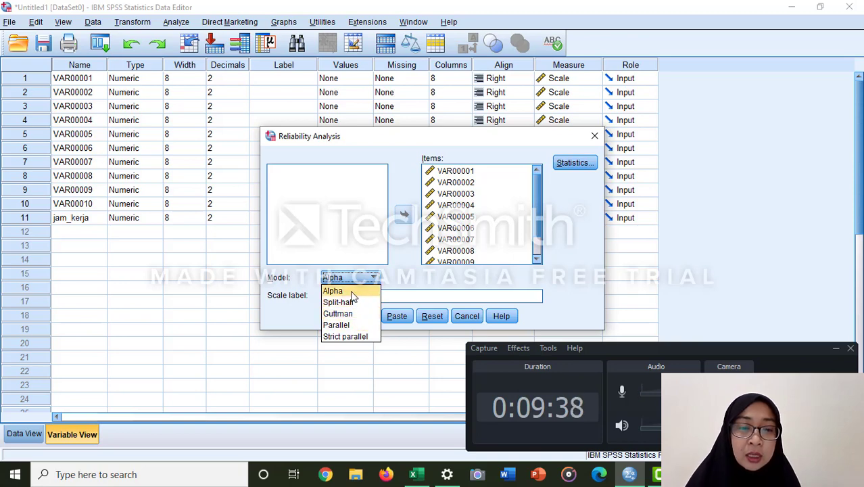
click(351, 292)
click(361, 317)
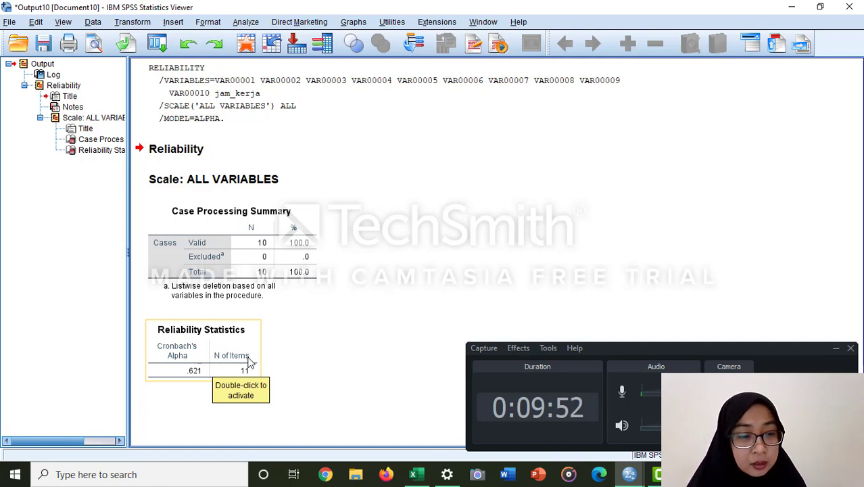
click(197, 397)
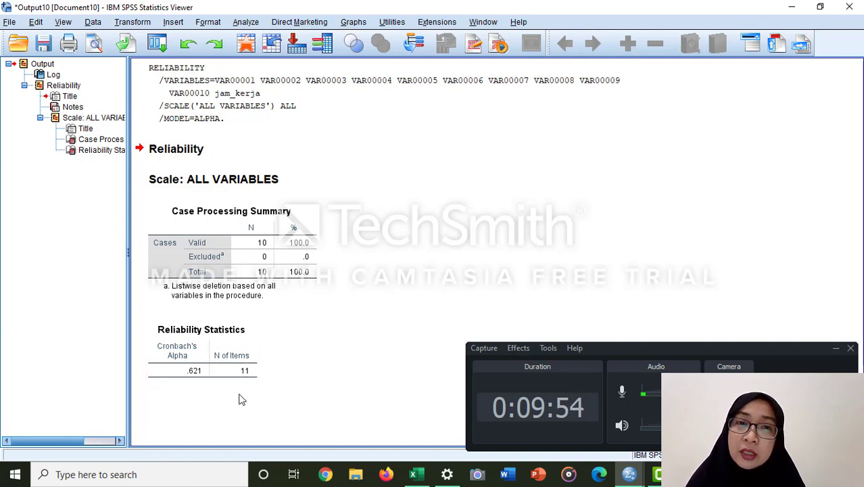